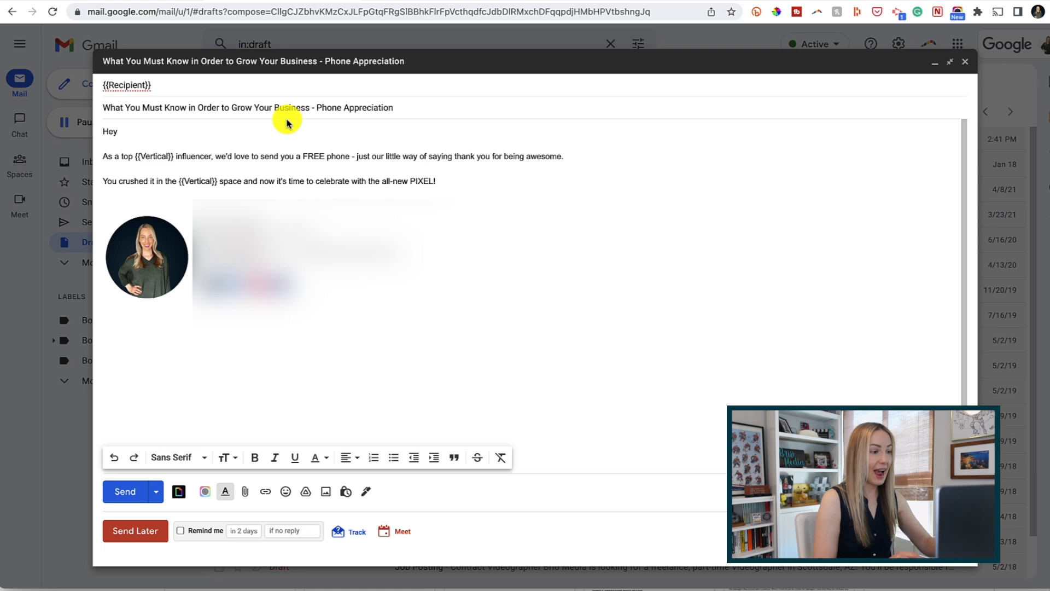
Insert the placeholder {{Vertical}} before "Business" in the draft's subject, copying the Vertical column header from the Free Phone Campaign spreadsheet
type("{{")
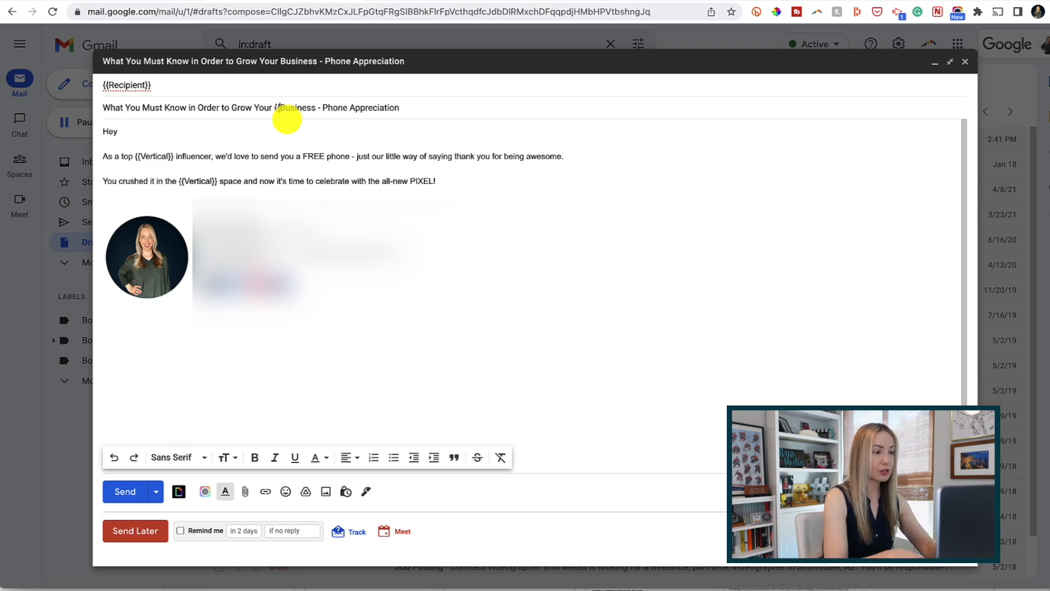
left_click(152, 1)
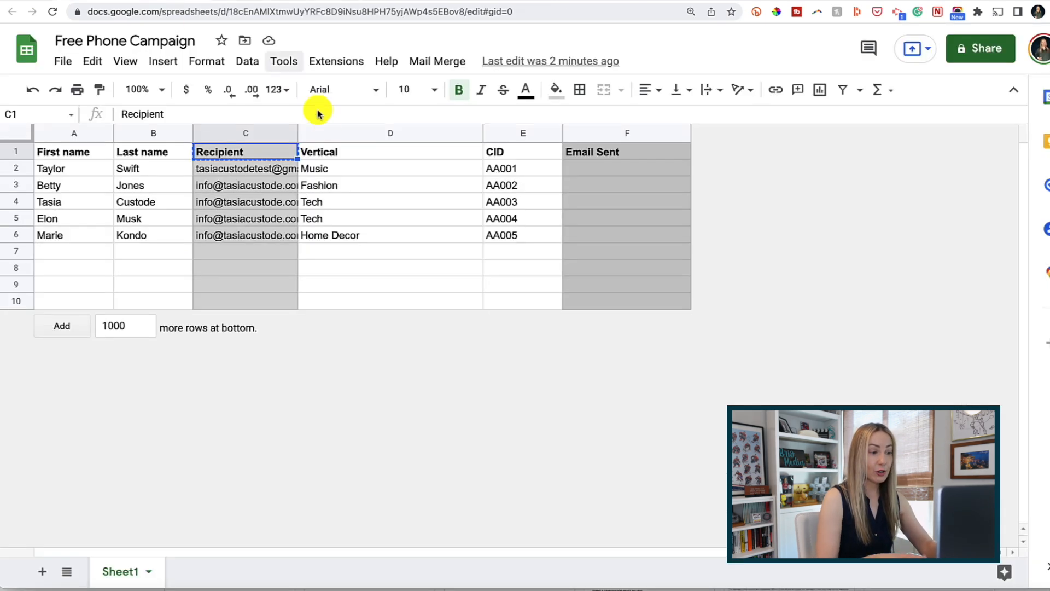
left_click(349, 159)
key("ctrl+c")
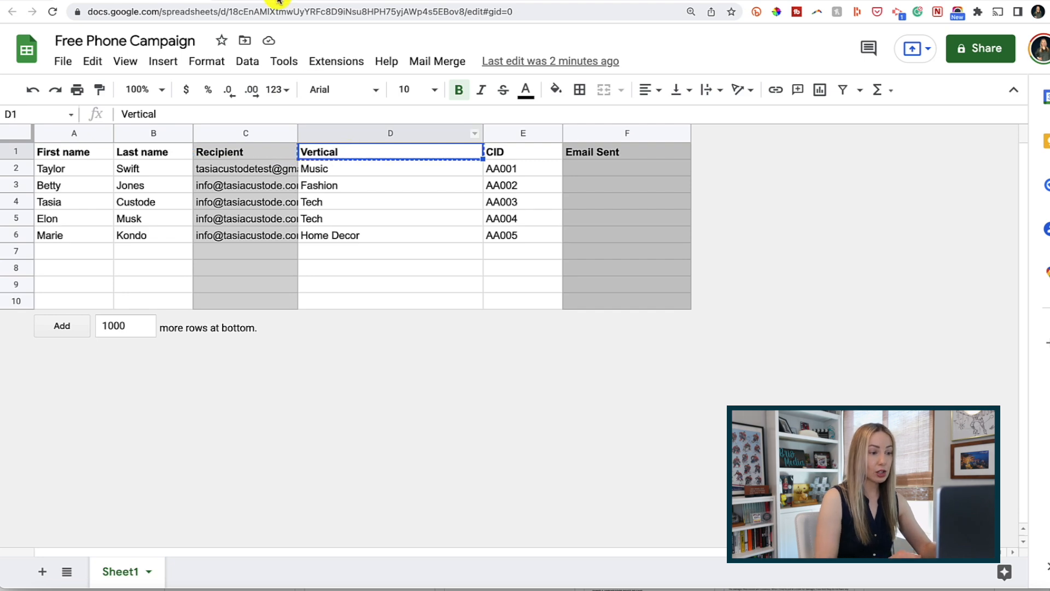
left_click(283, 5)
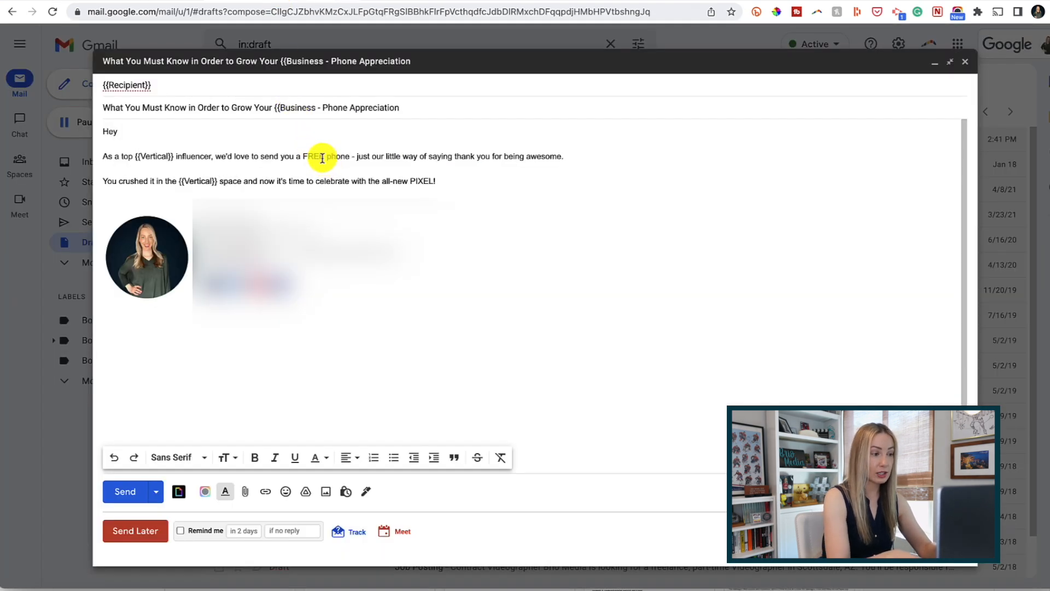
key("ctrl+v")
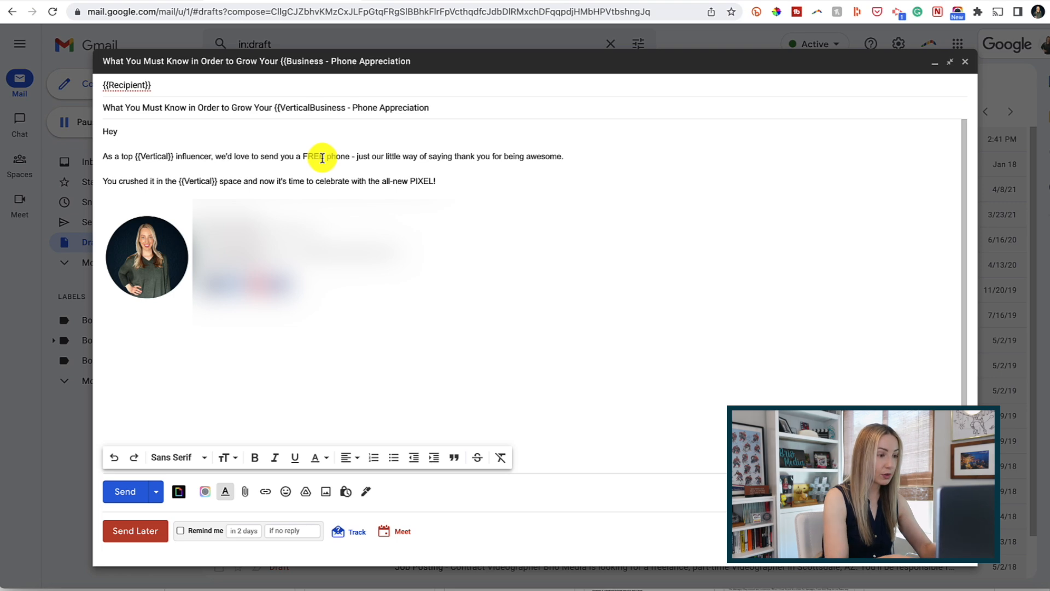
type("}}")
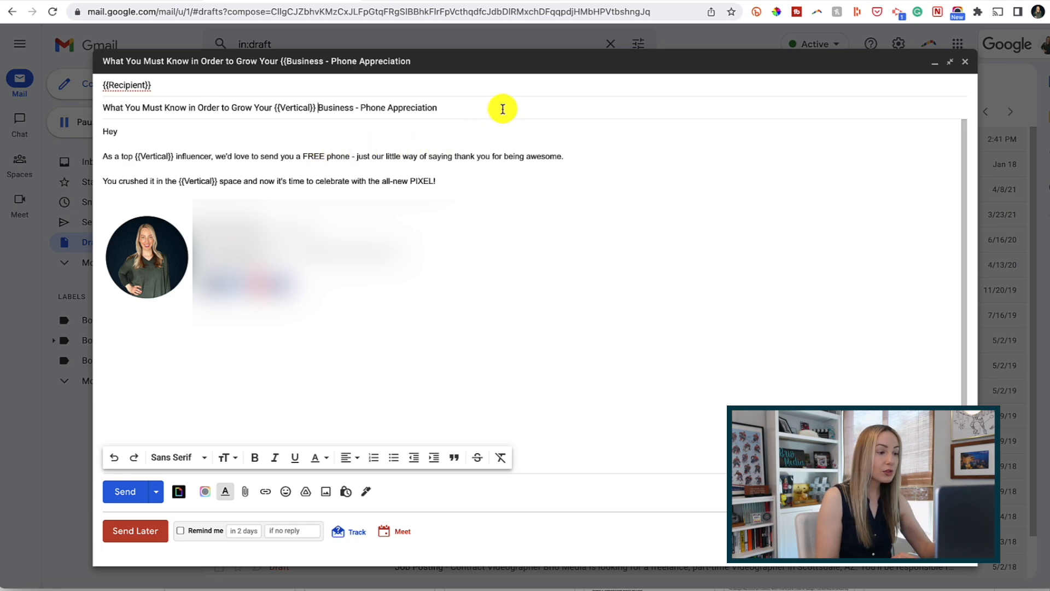
Begin a {{First name placeholder after "Hey" in the email body, copying the First name header from the spreadsheet
left_click(181, 131)
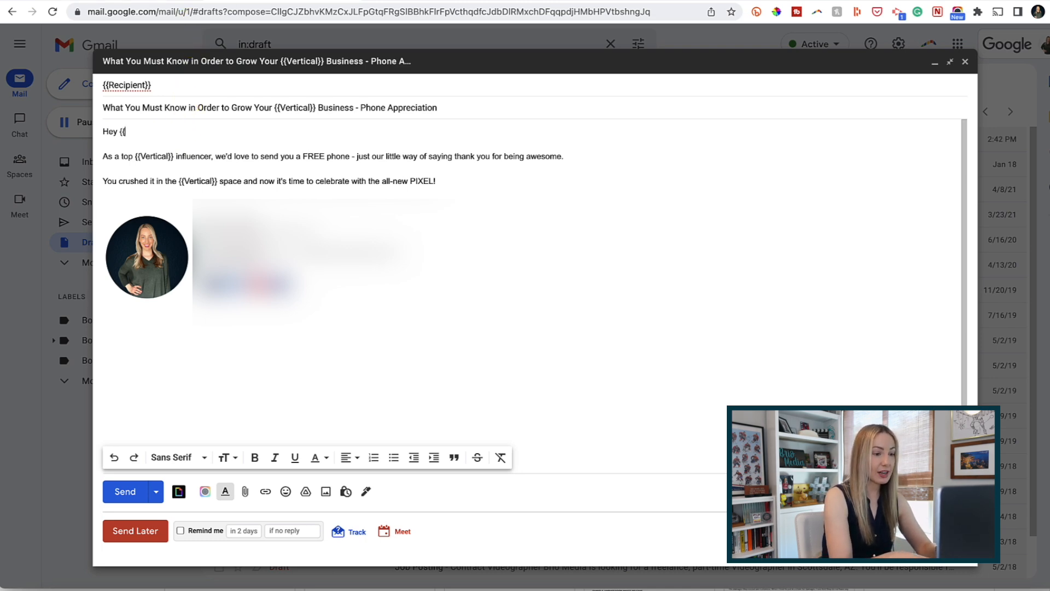
left_click(155, 1)
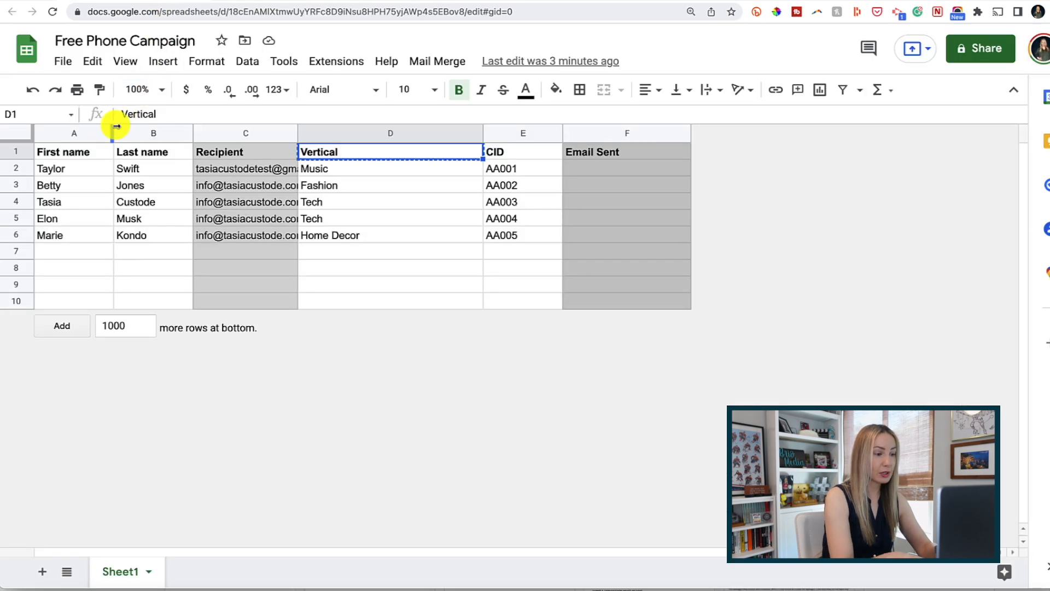
left_click(96, 158)
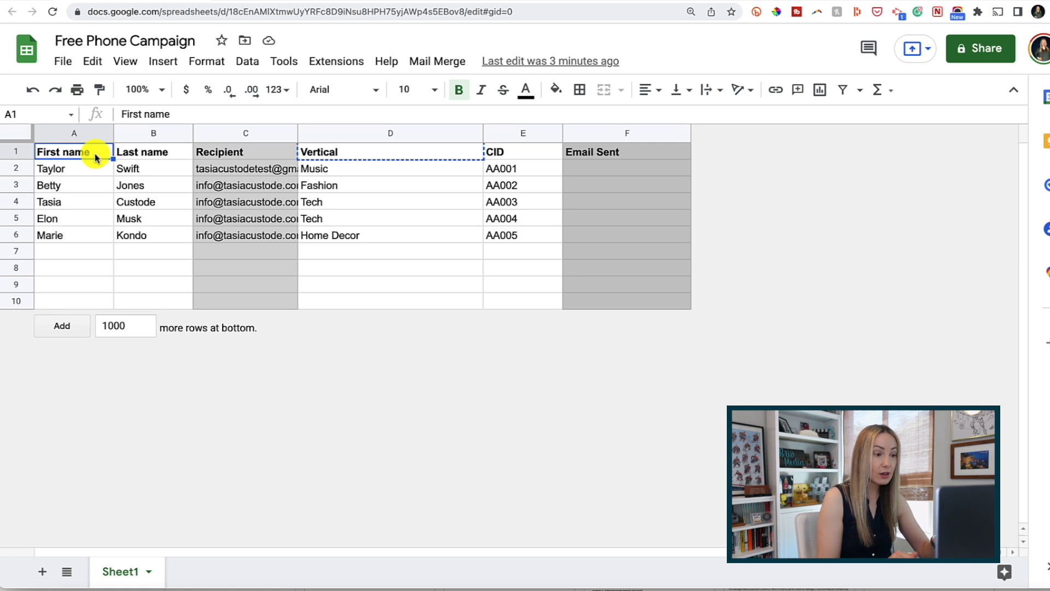
key("ctrl+c")
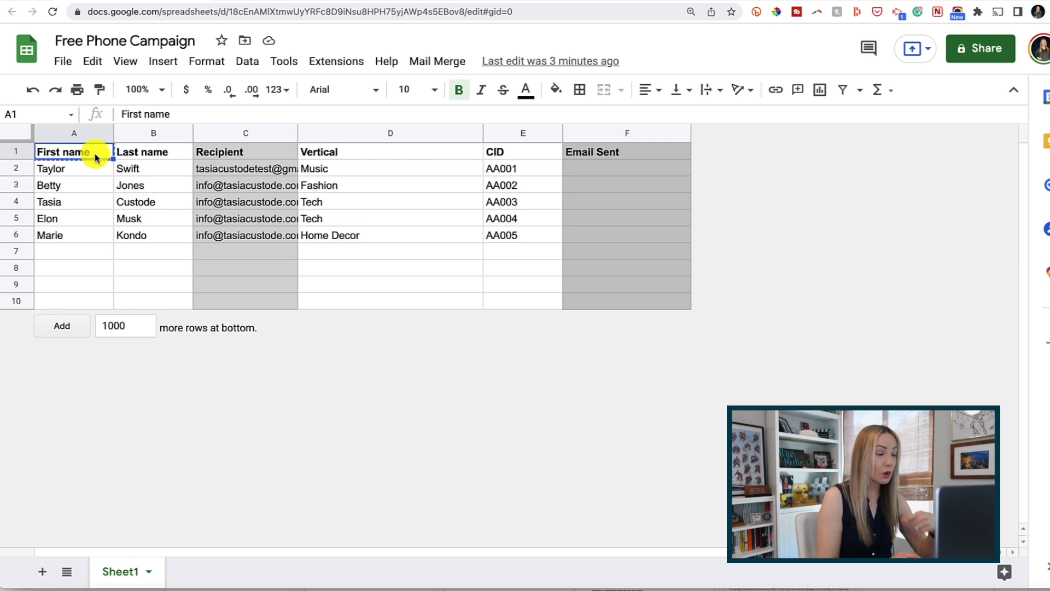
left_click(241, 1)
key("ctrl+v")
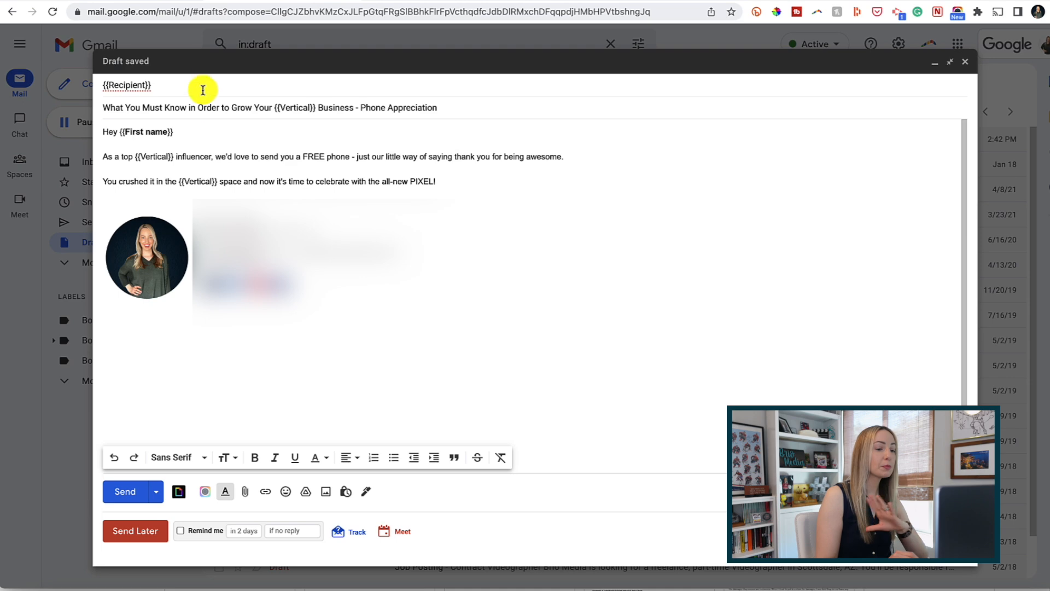
Remove the bold formatting from the First name placeholder in the greeting and finish it with closing braces and a comma
left_click_drag(174, 131, 126, 131)
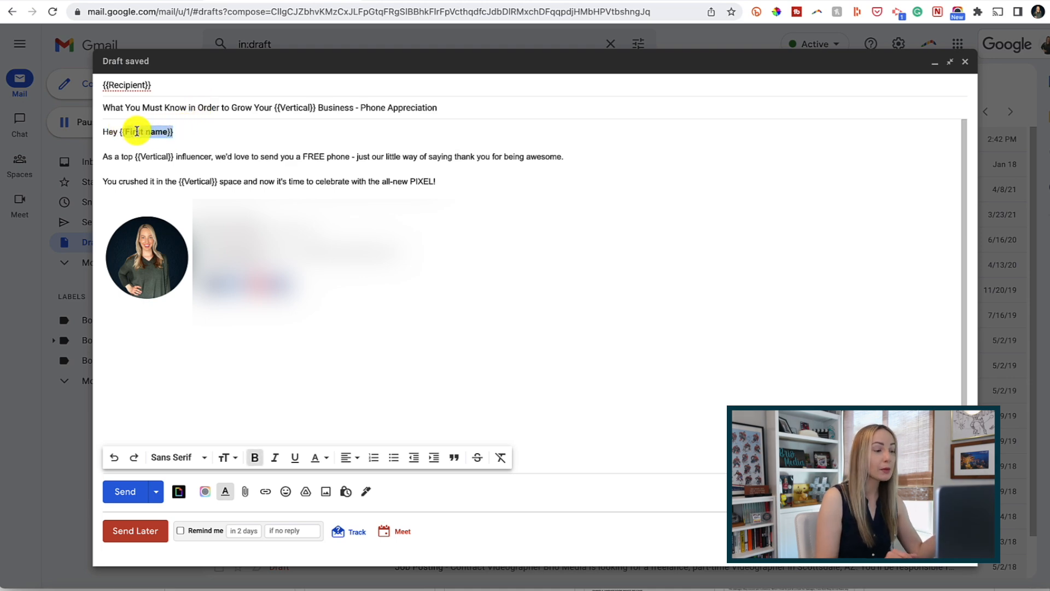
left_click(162, 131)
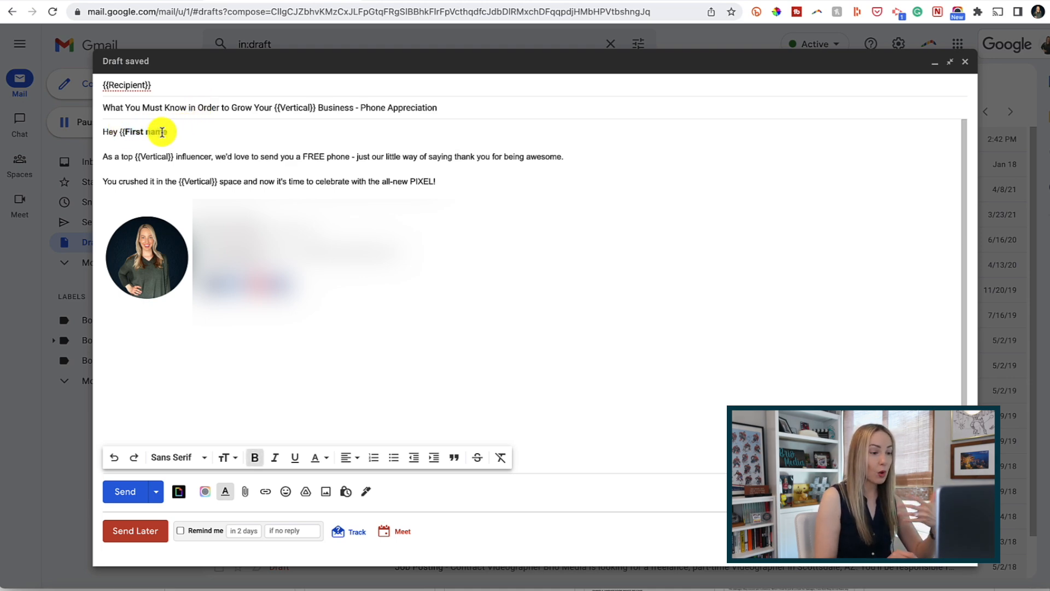
left_click_drag(167, 132, 123, 132)
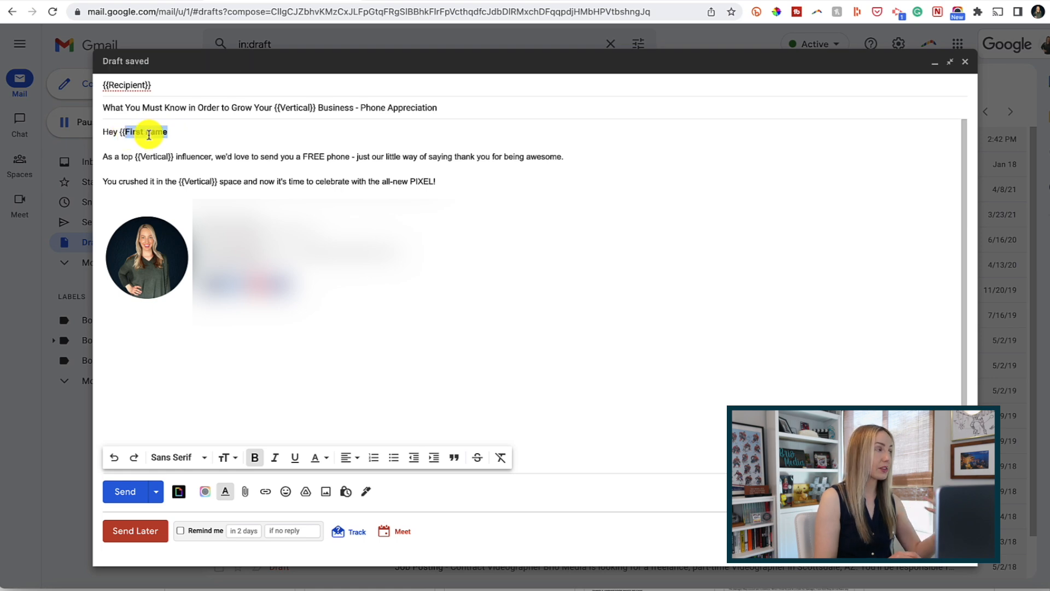
left_click(175, 133)
type("}},")
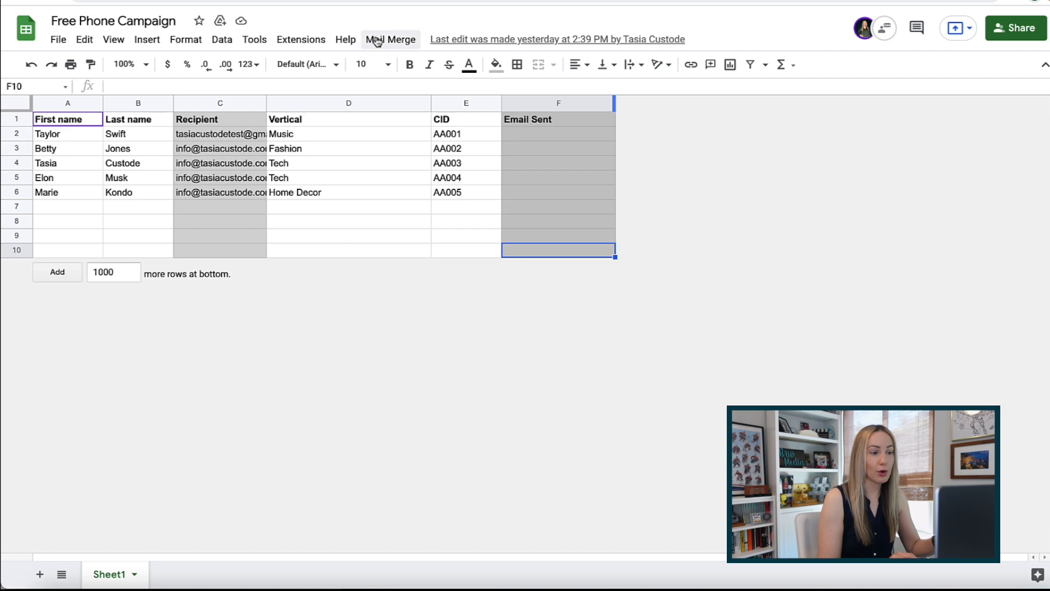
Start the Mail Merge script's Send Emails command in the Free Phone Campaign spreadsheet and choose the Google account for its authorization
left_click(390, 41)
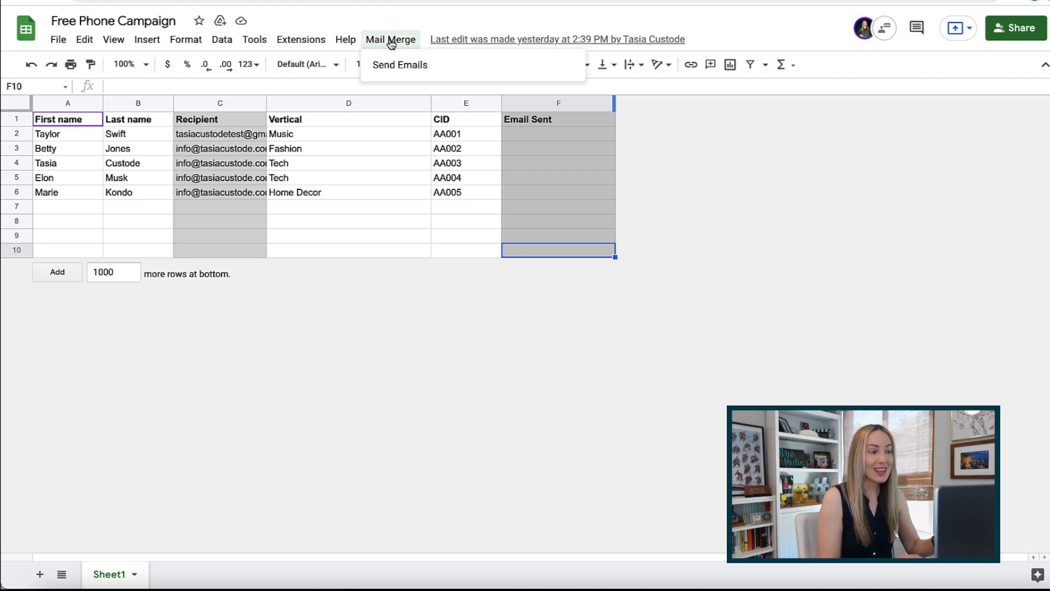
left_click(454, 69)
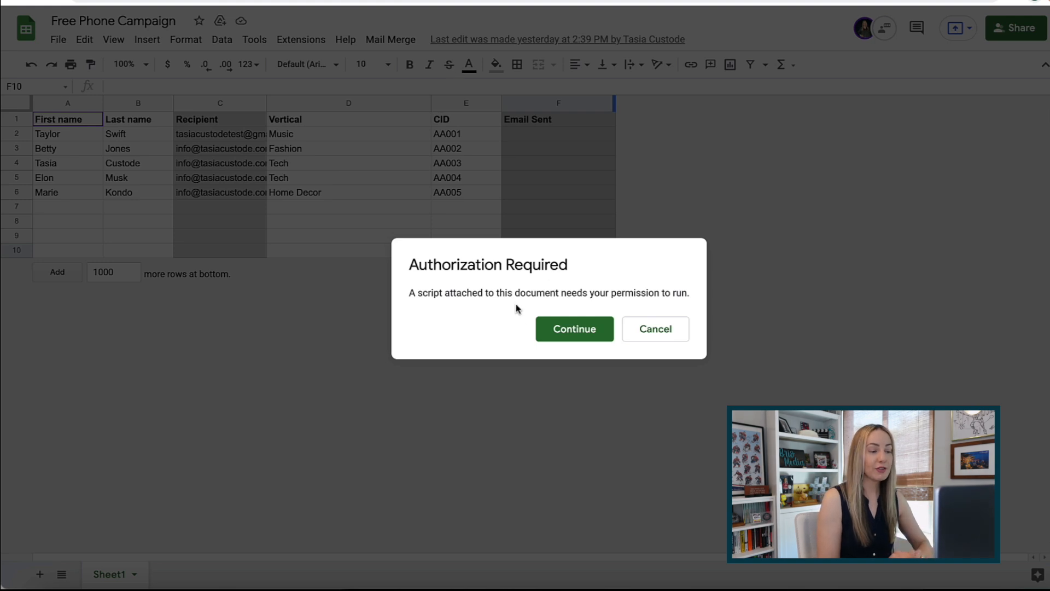
left_click(577, 335)
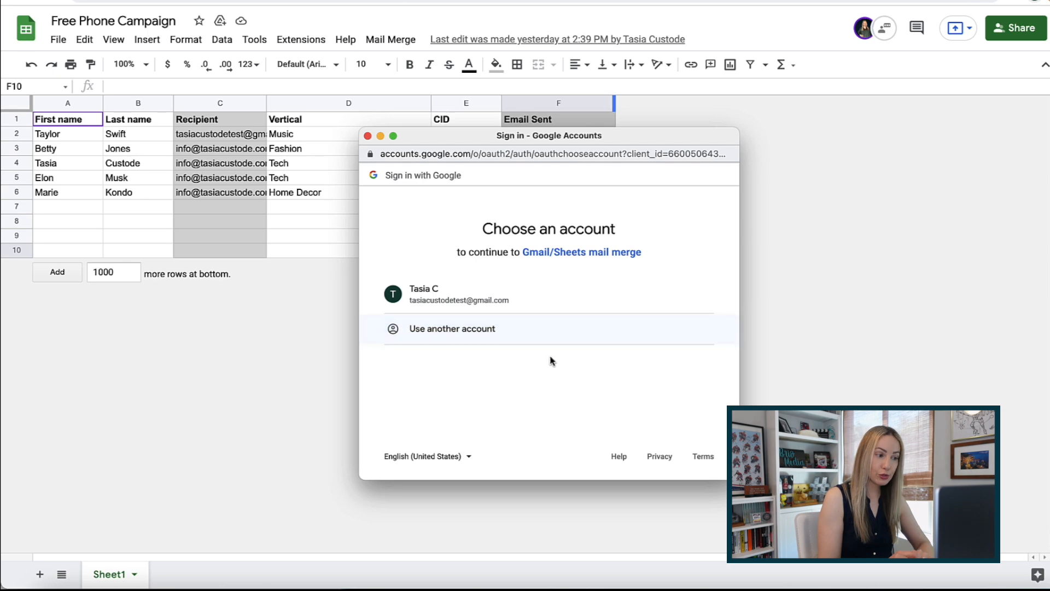
left_click(521, 300)
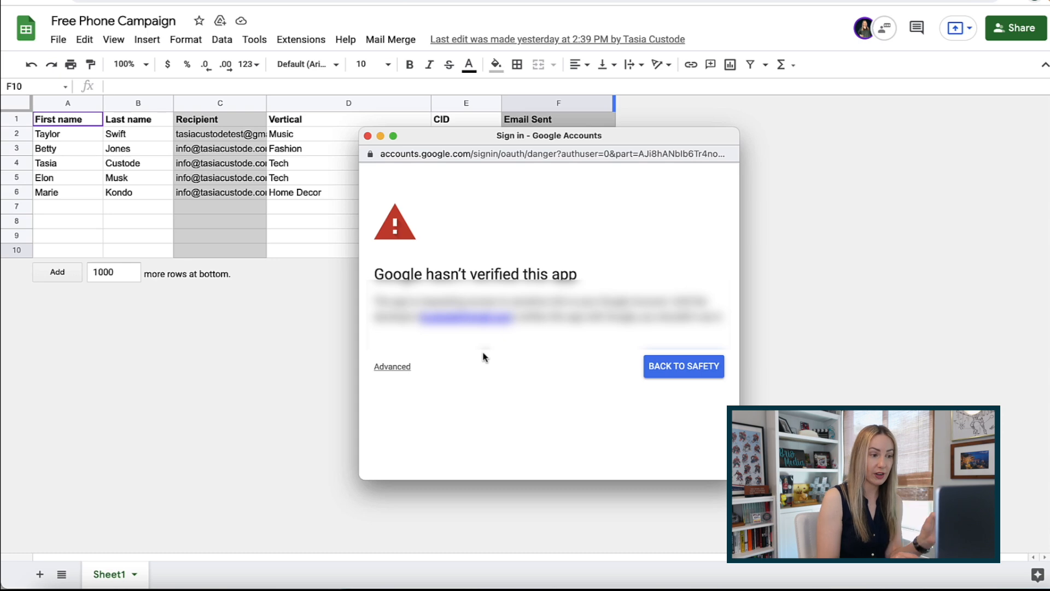
Proceed past the unverified-app warning to Gmail/Sheets mail merge and allow it to access the Google account
left_click(396, 368)
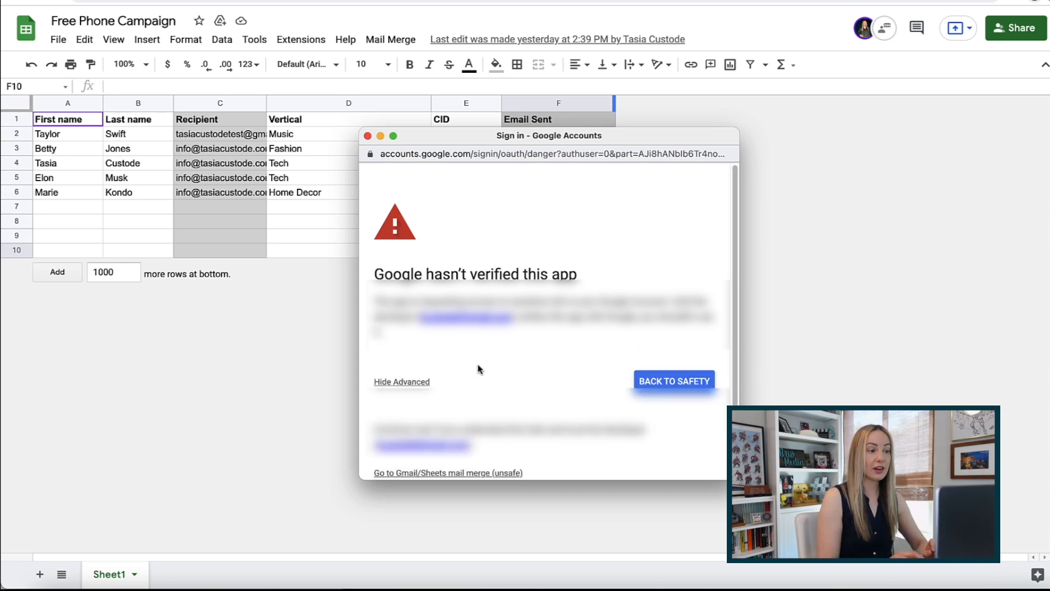
scroll(514, 368, "down", 2)
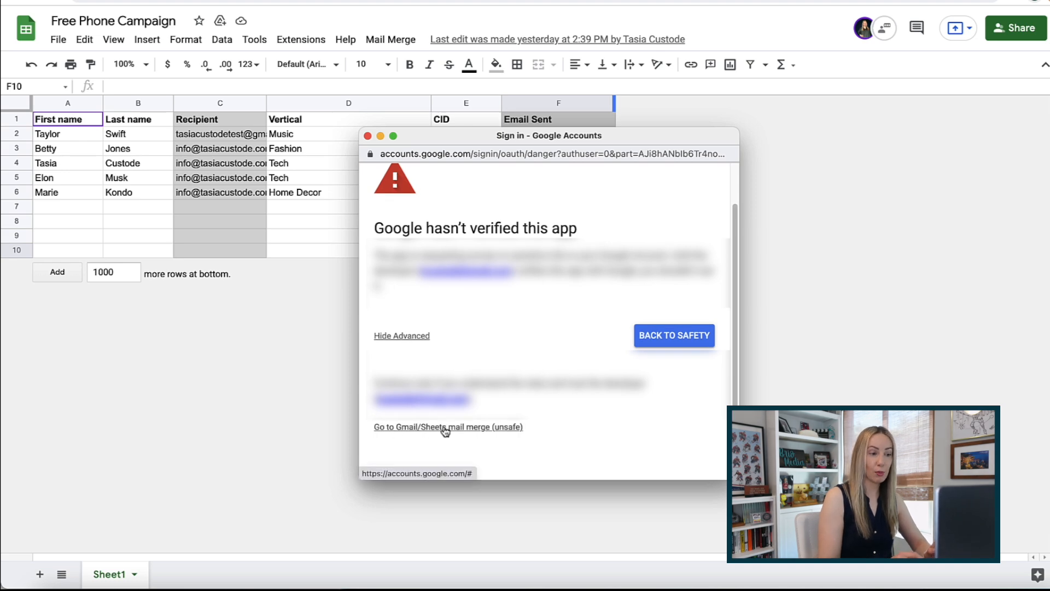
left_click(472, 430)
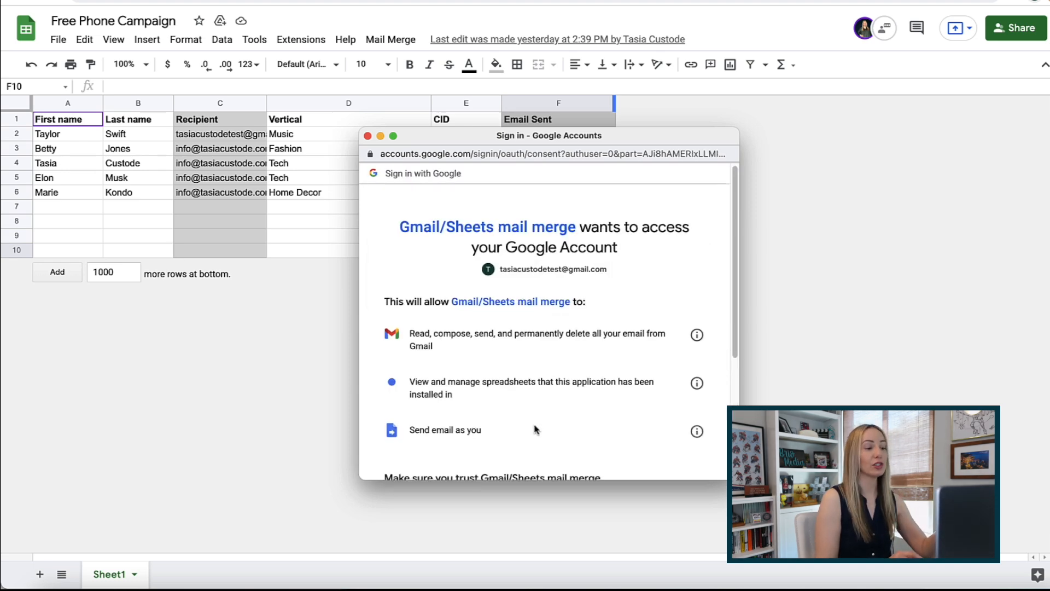
scroll(528, 430, "down", 5)
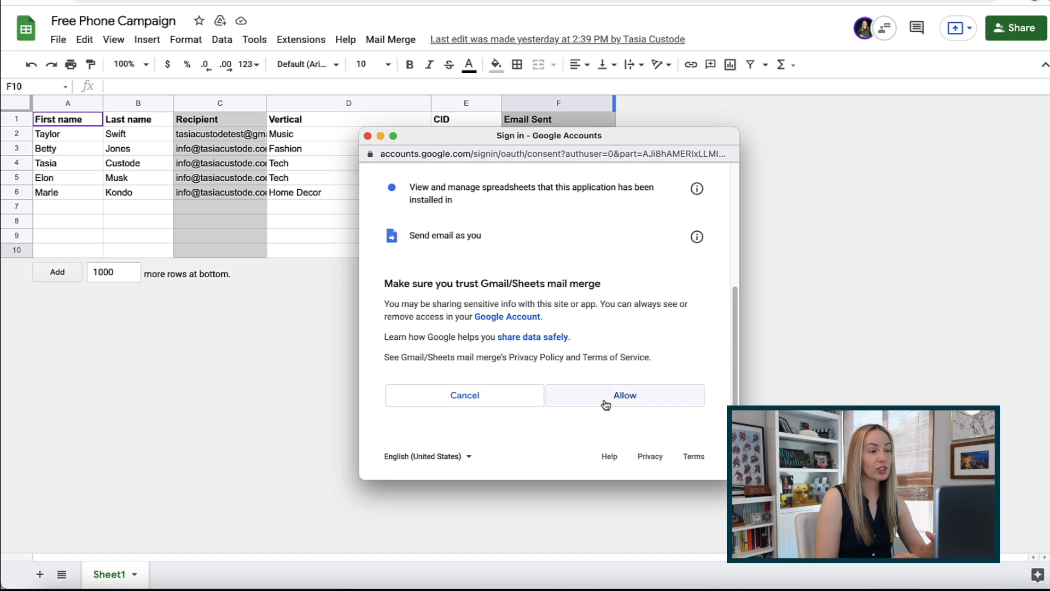
left_click(631, 405)
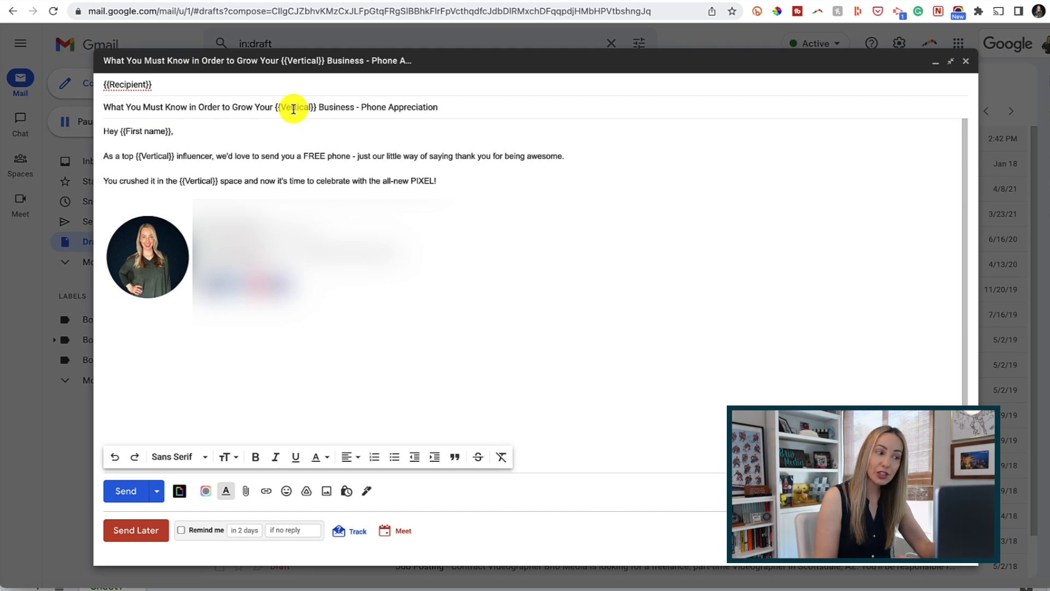
Run the mail merge with draft subject "What You Must Know in Order to Grow Your {{Vertical}} Business - Phone Appreciation" and widen the Email Sent column
triple_click(294, 107)
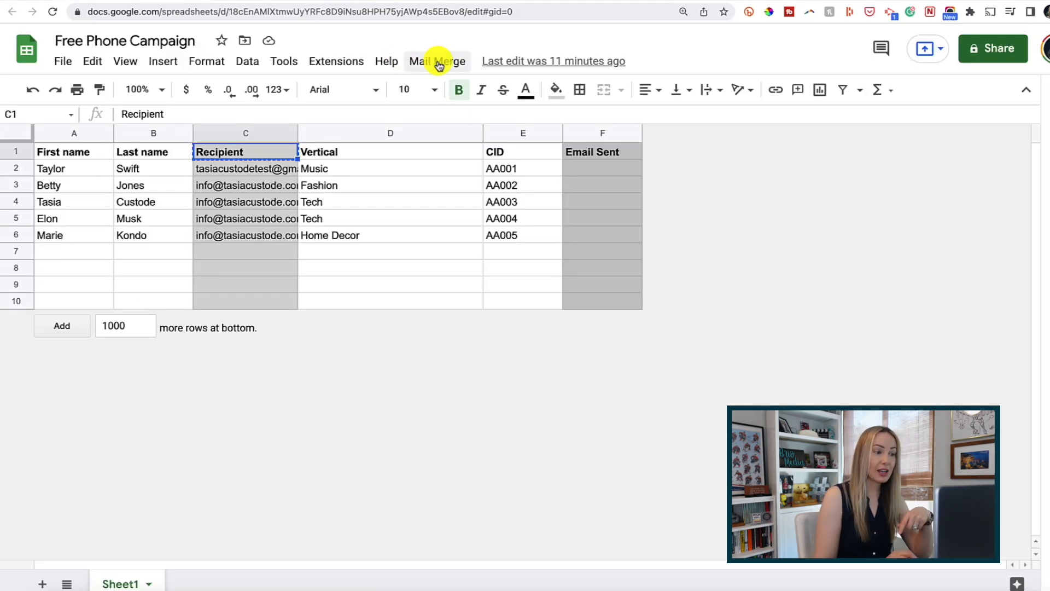
left_click(439, 63)
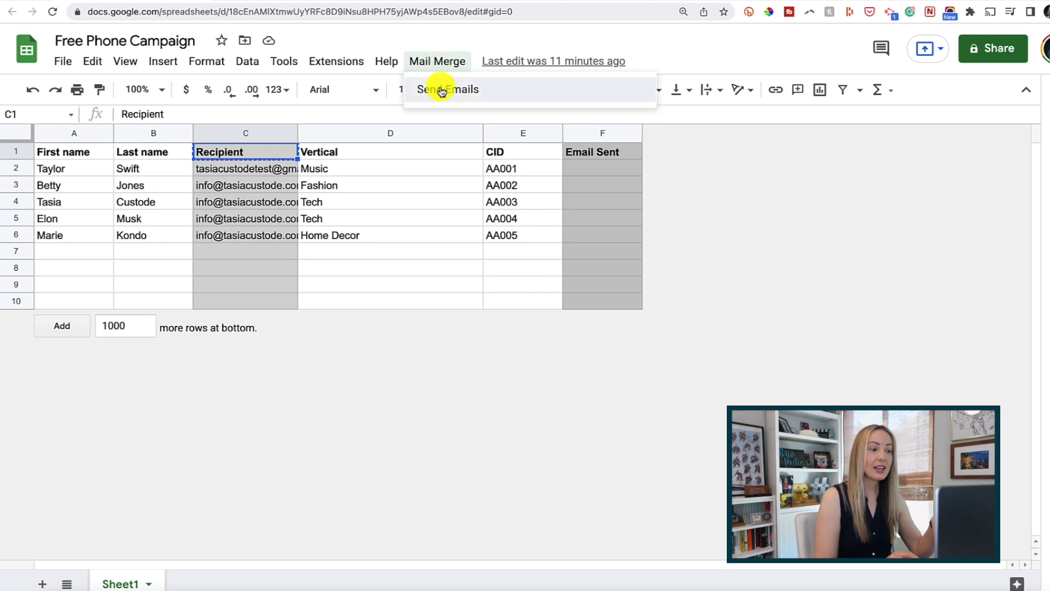
left_click(440, 87)
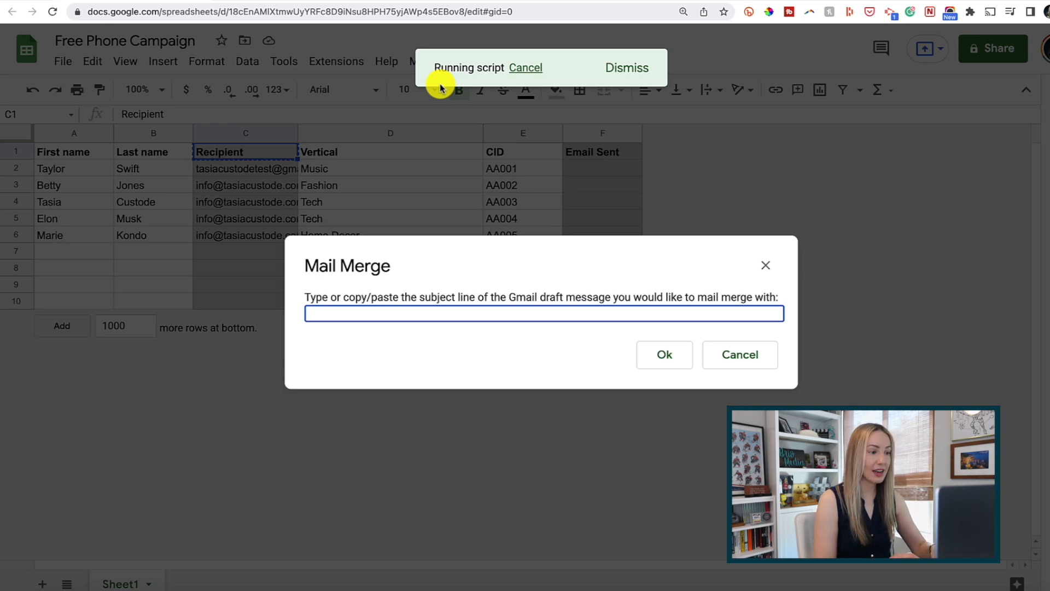
key("ctrl+v")
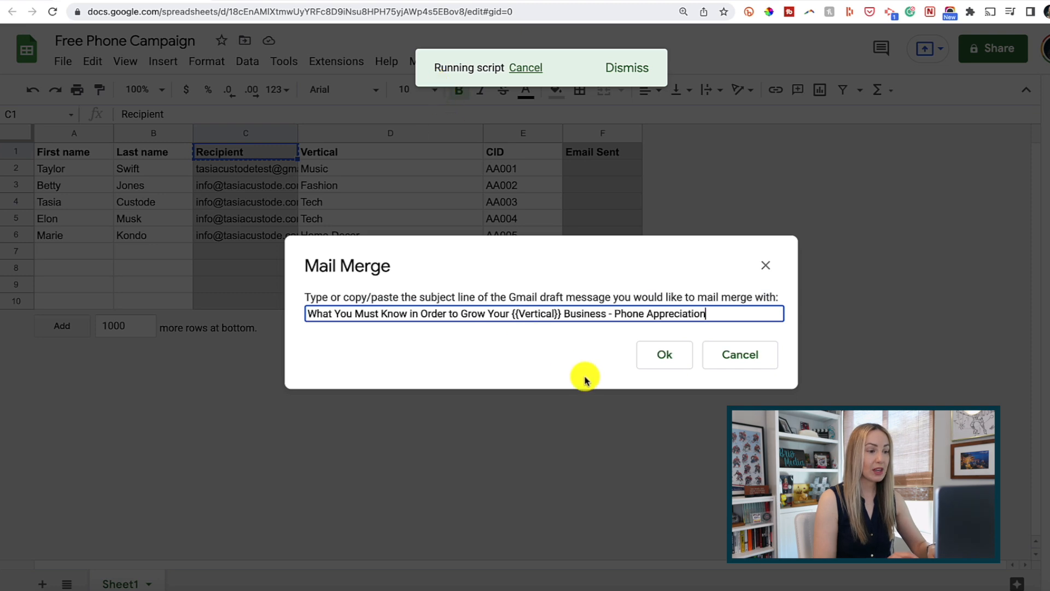
left_click(672, 361)
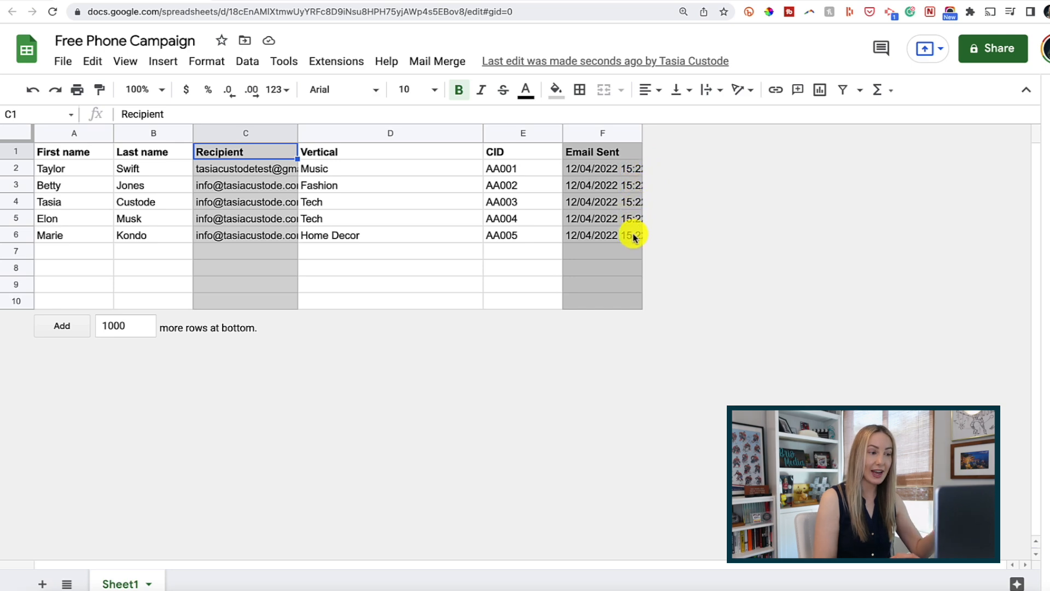
left_click_drag(642, 132, 681, 131)
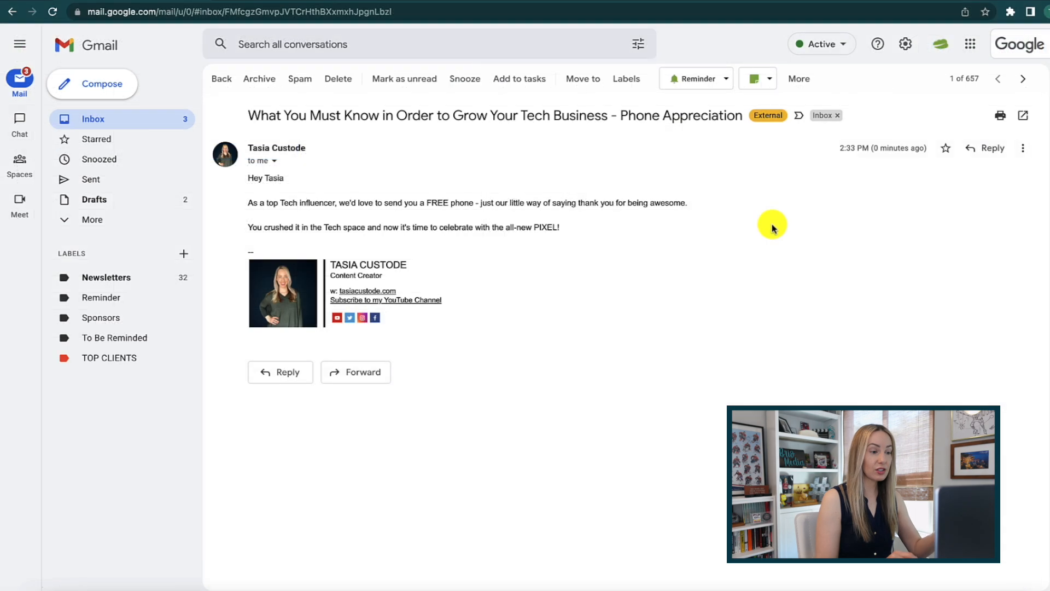